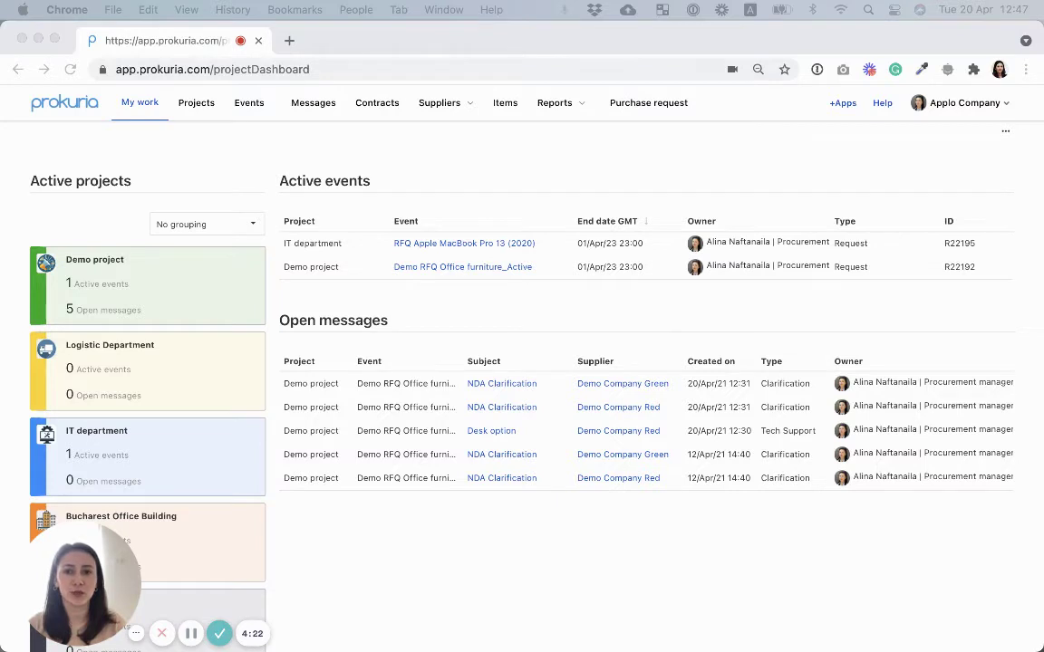
# Browse the Projects, Events, Messages, Contracts and Suppliers lists
pyautogui.click(197, 105)
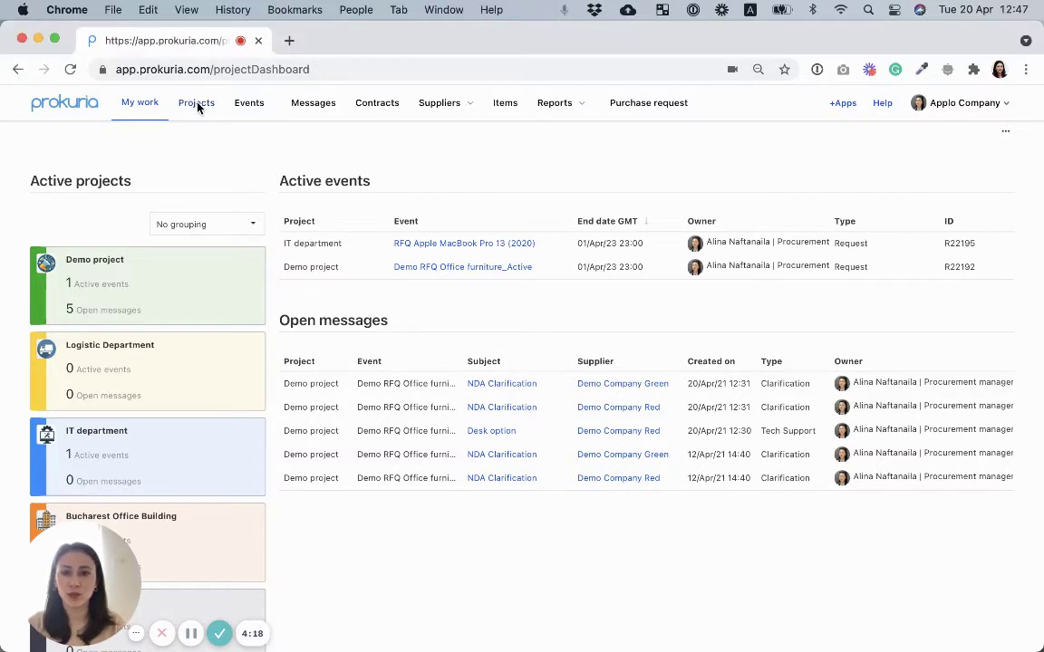
pyautogui.click(247, 105)
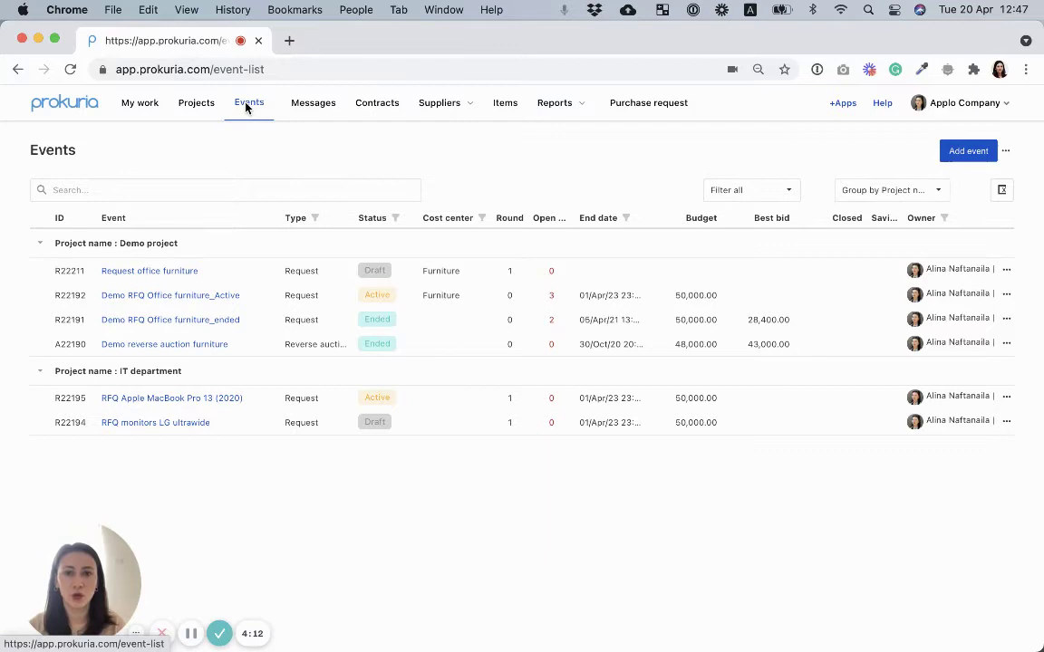
pyautogui.click(307, 108)
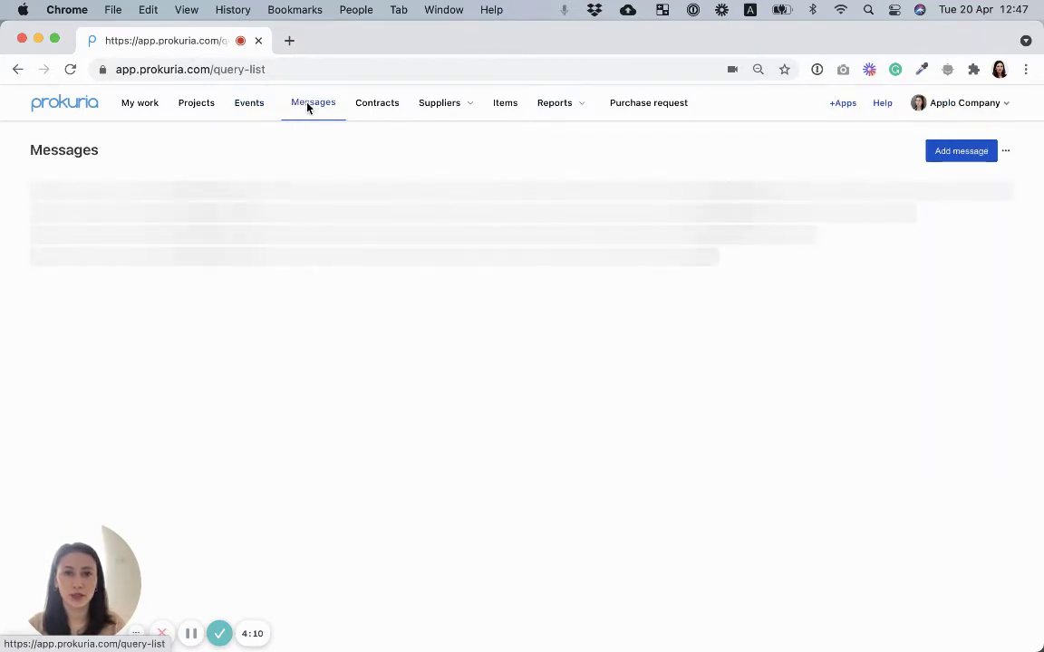
pyautogui.click(377, 105)
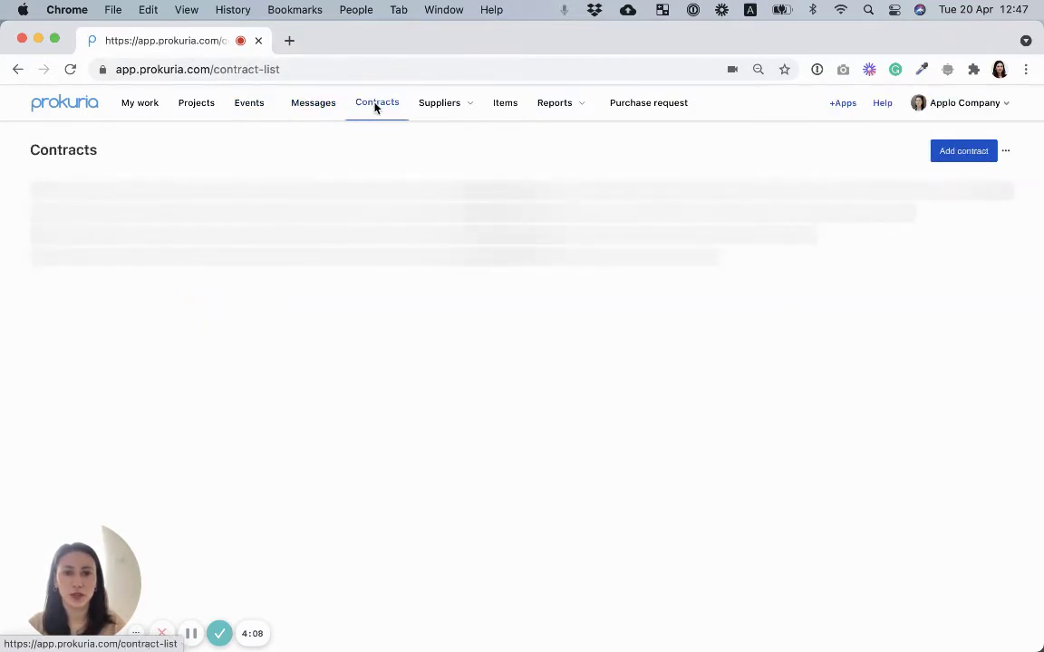
pyautogui.moveTo(428, 106)
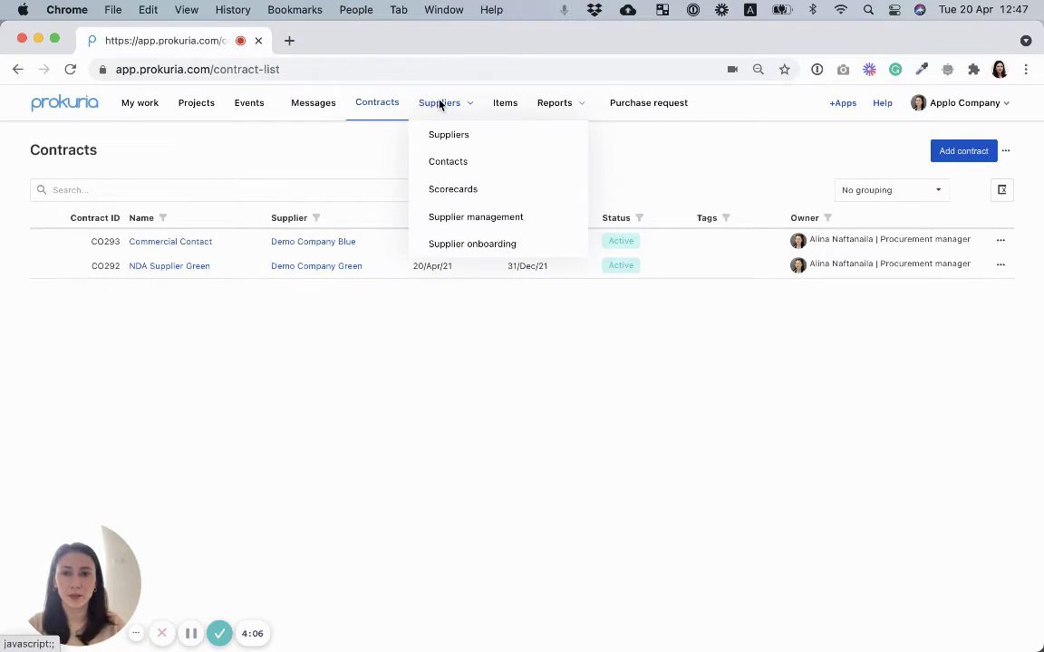
pyautogui.click(439, 135)
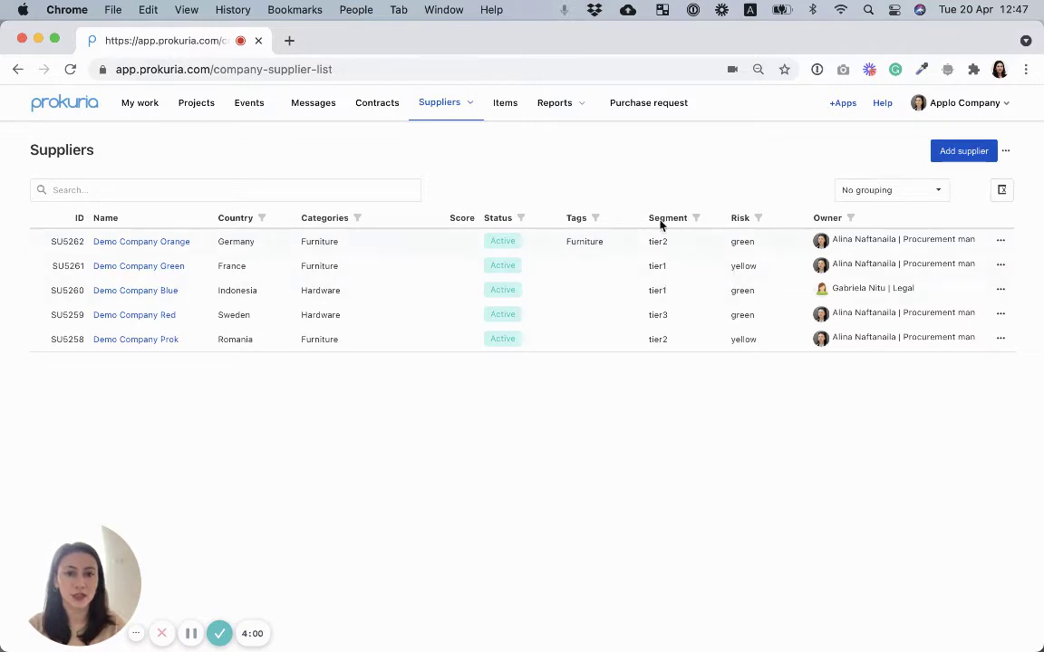
# View the items catalog, then return to My work and open the Demo project
pyautogui.moveTo(457, 103)
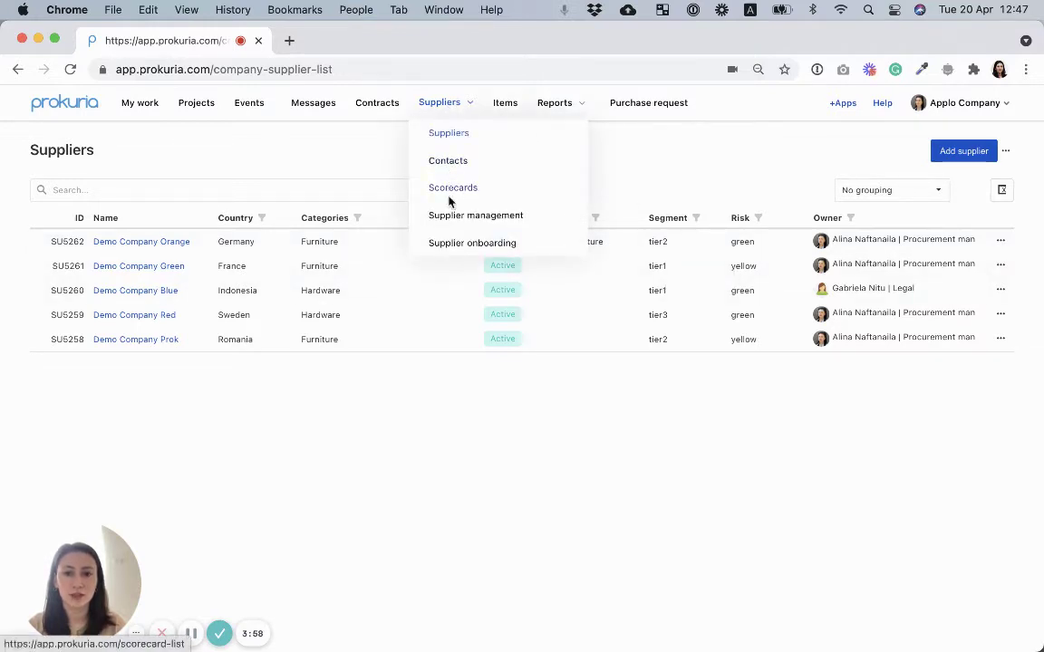
pyautogui.click(503, 107)
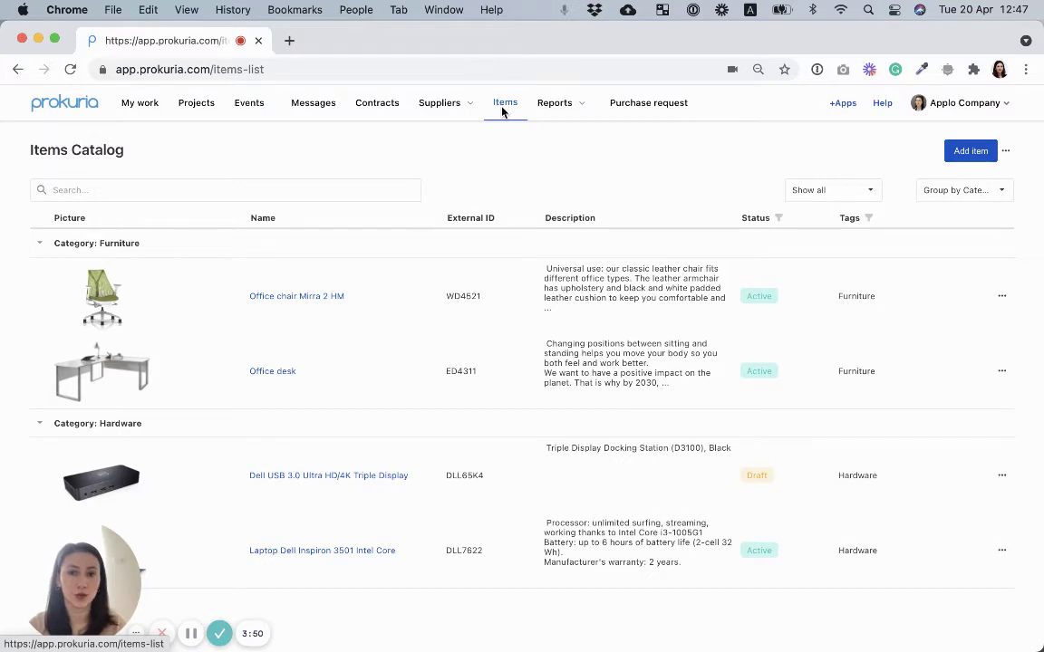
pyautogui.click(61, 100)
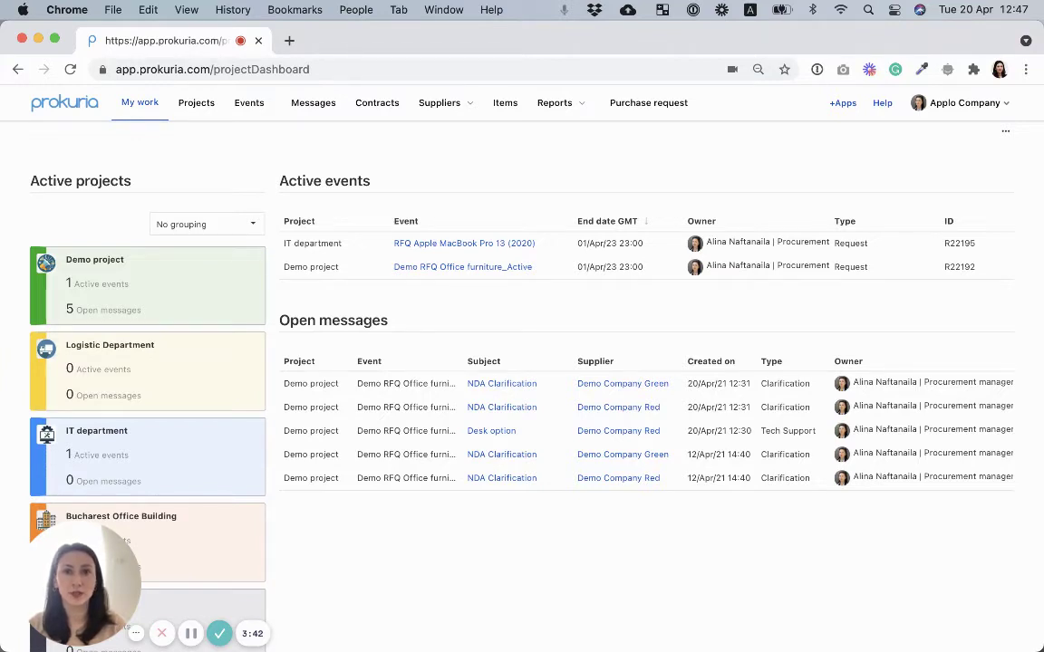
pyautogui.click(106, 275)
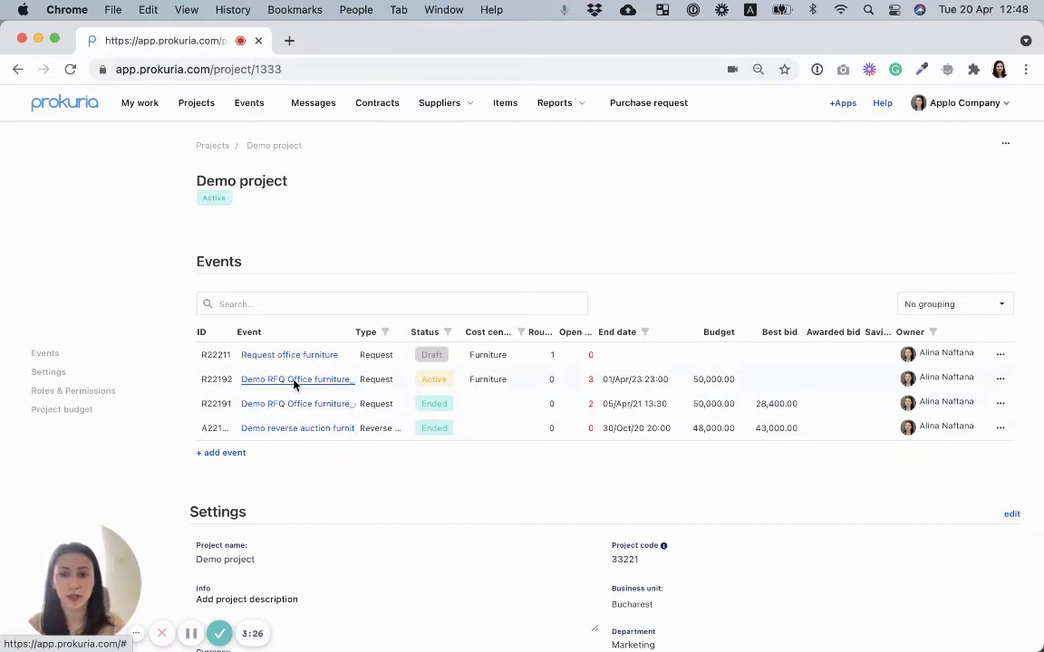
# Open the Demo RFQ Office furniture_Active event and review its Documents, Settings, Suppliers and Items
pyautogui.click(295, 384)
pyautogui.scroll(-1, 299, 385)
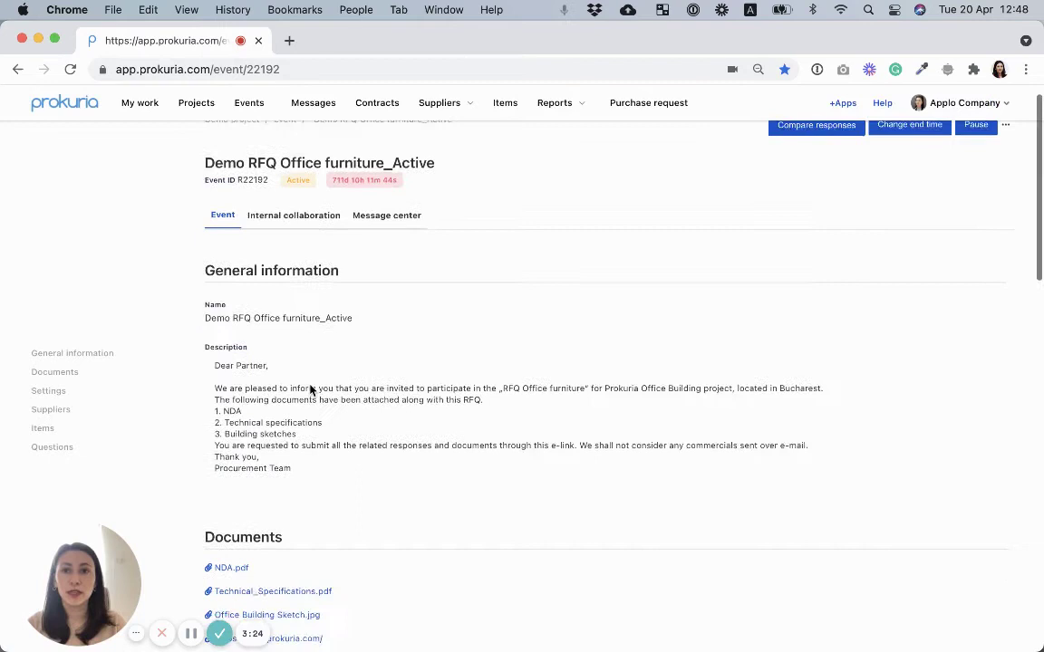
pyautogui.scroll(1, 310, 389)
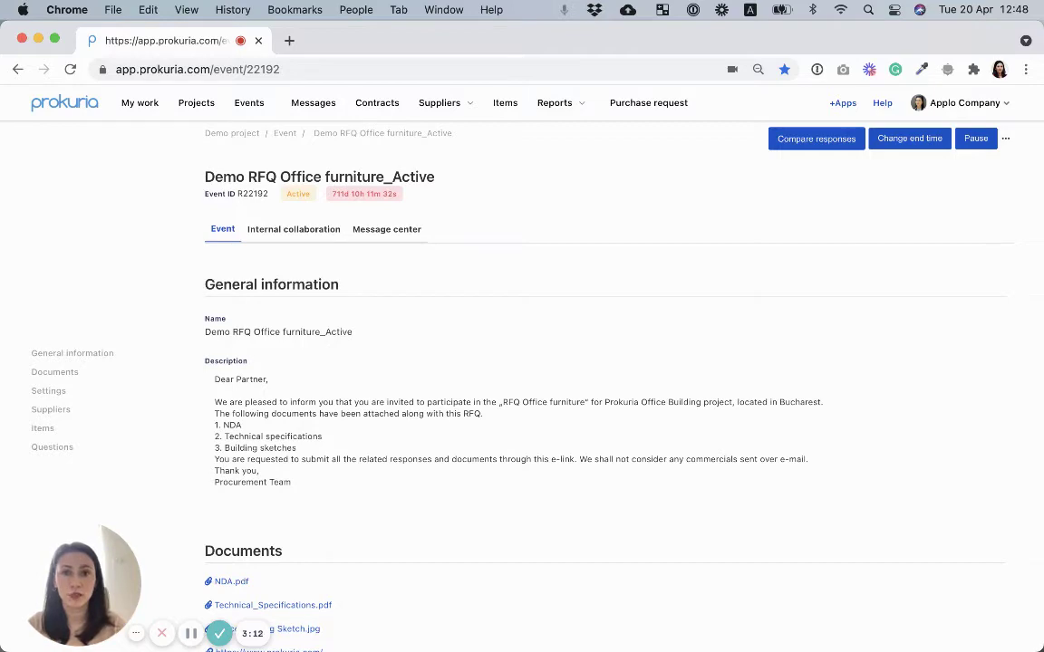
pyautogui.scroll(-5, 288, 409)
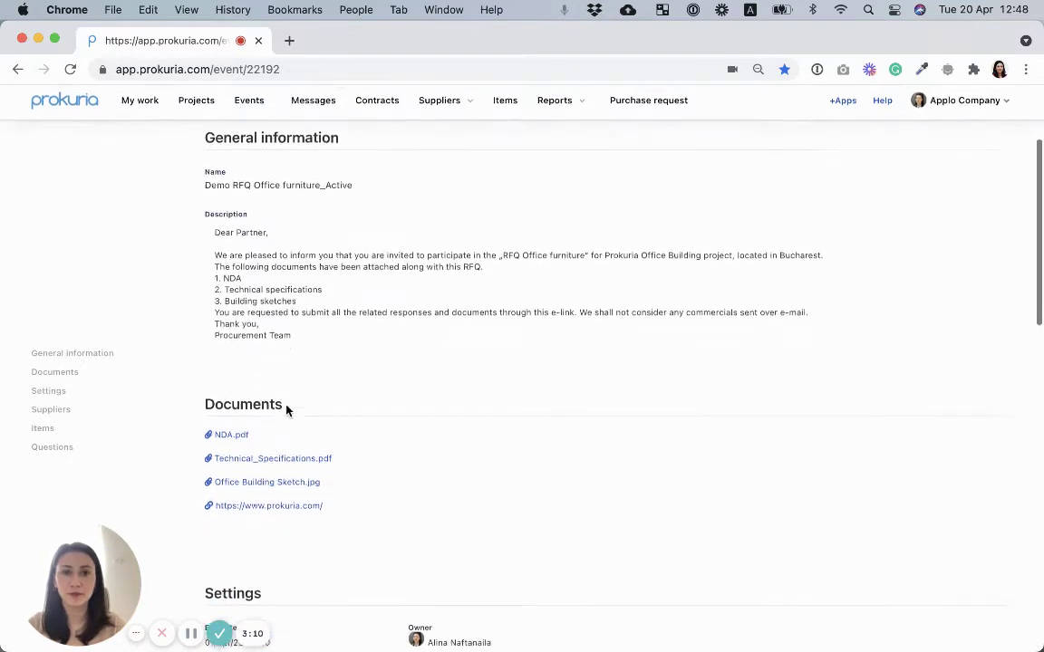
pyautogui.scroll(-1, 296, 415)
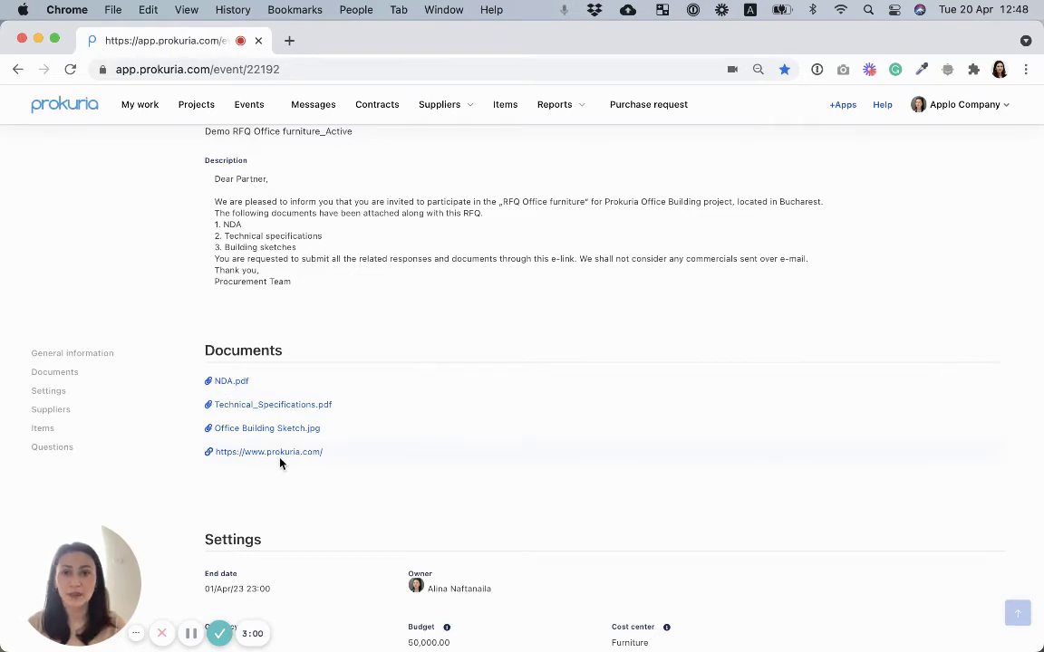
pyautogui.scroll(-5, 280, 463)
pyautogui.scroll(-2, 280, 463)
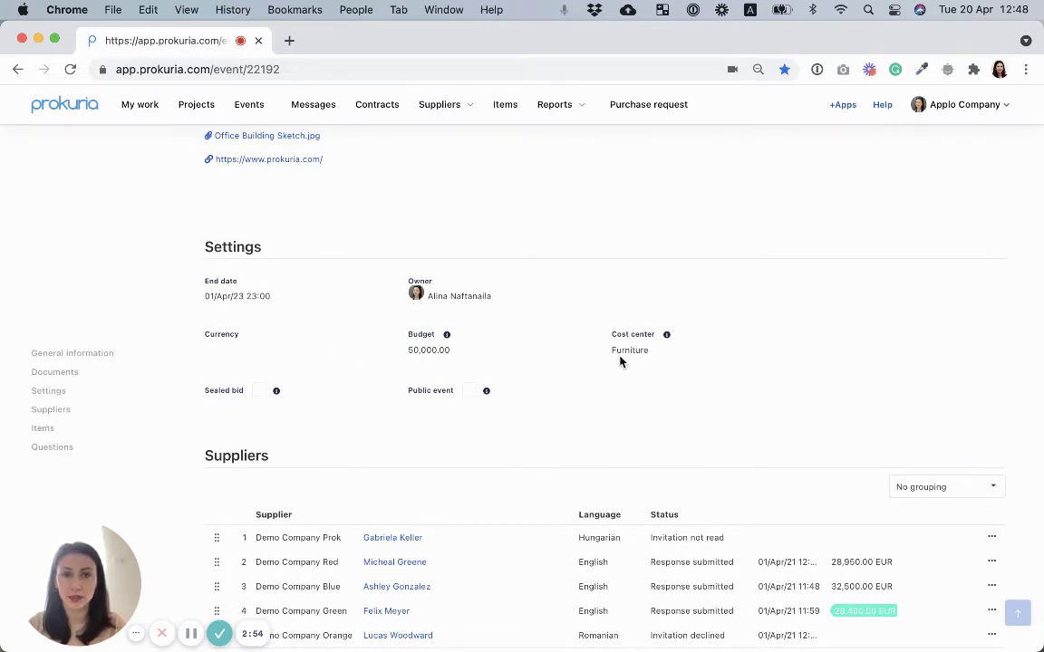
pyautogui.scroll(-5, 324, 447)
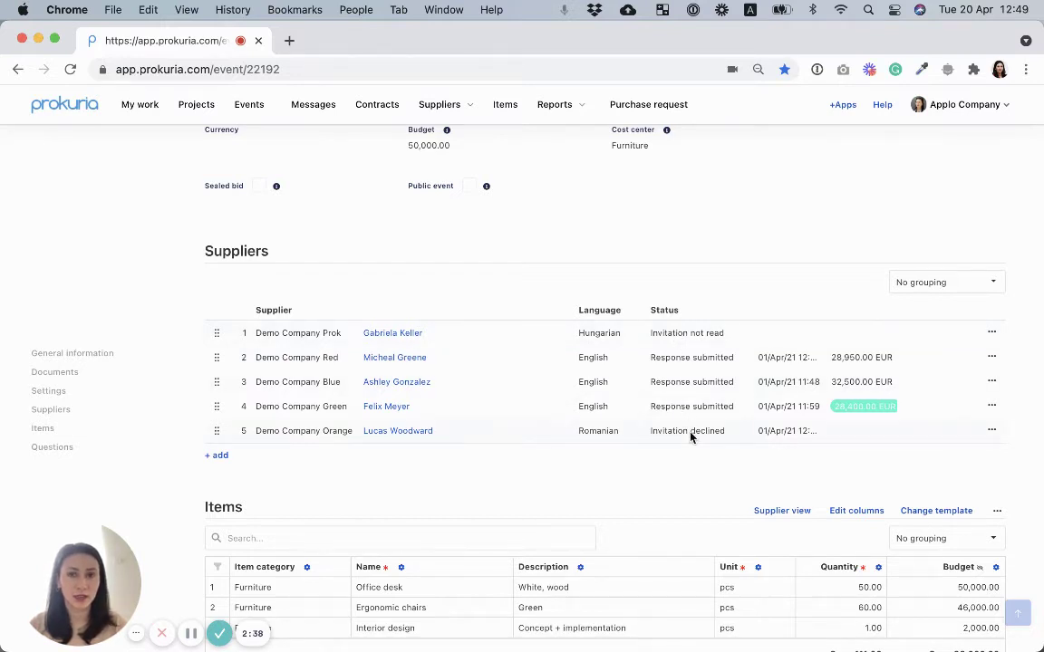
# Preview the items price sheet as suppliers see it, then close the preview
pyautogui.scroll(-3, 689, 433)
pyautogui.scroll(-2, 362, 350)
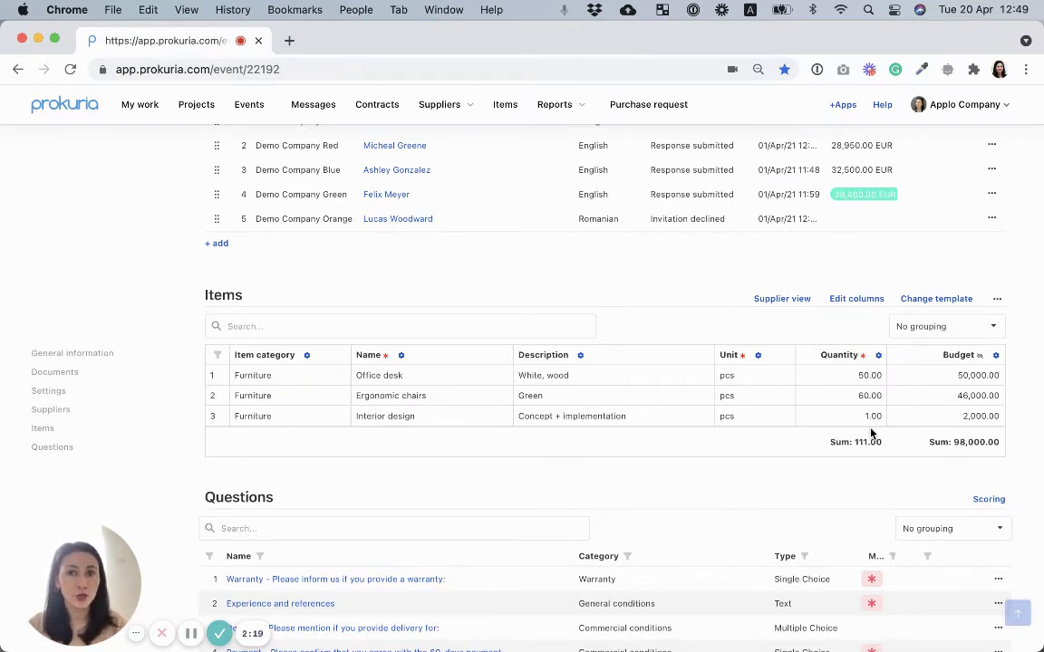
pyautogui.click(784, 300)
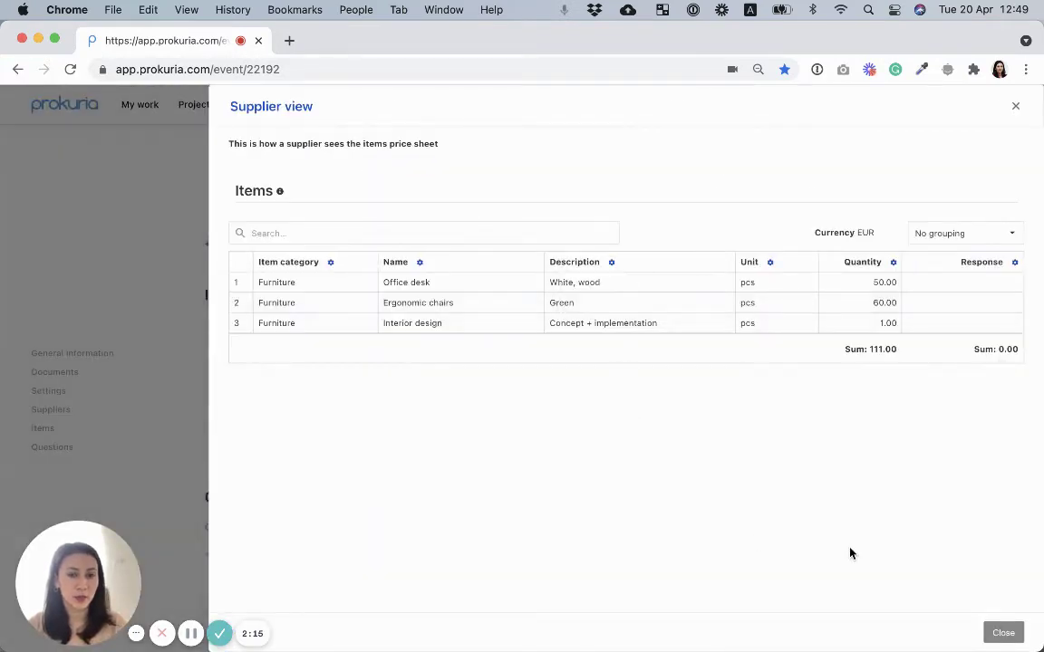
pyautogui.click(1003, 632)
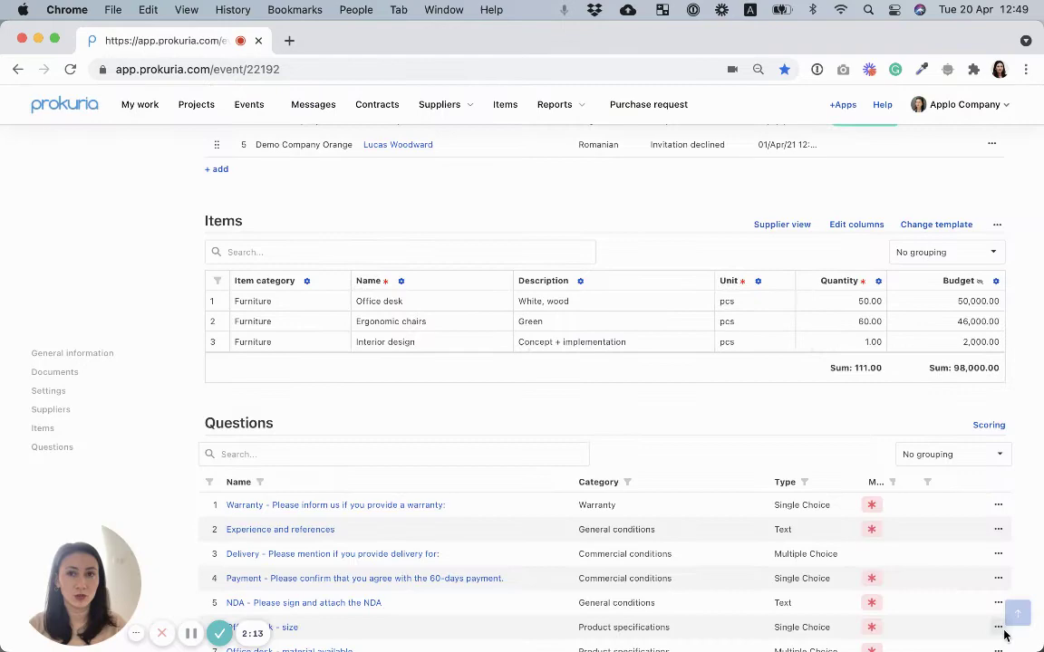
# Review the Items and Questions sections, then return to the top of the event page
pyautogui.scroll(-3, 432, 497)
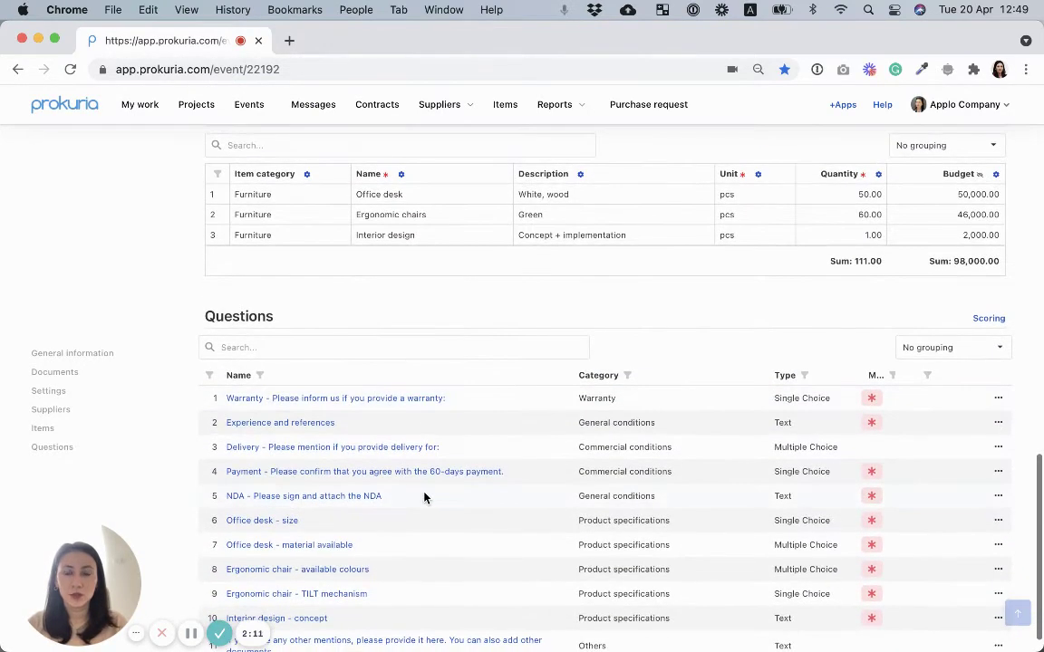
pyautogui.scroll(-1, 424, 496)
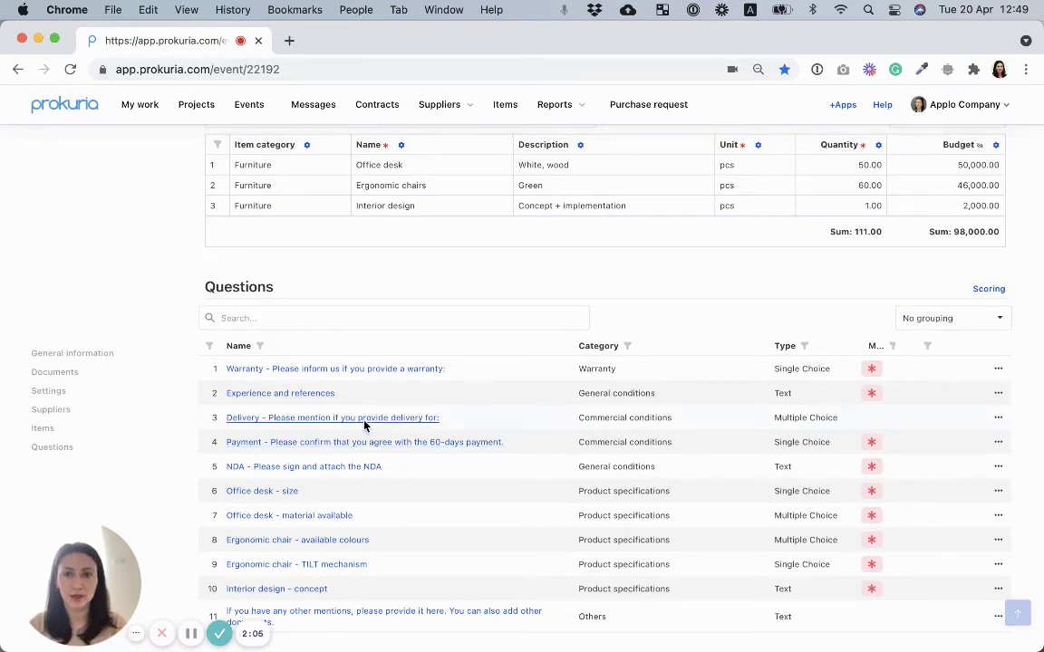
pyautogui.scroll(3, 363, 422)
pyautogui.scroll(15, 364, 422)
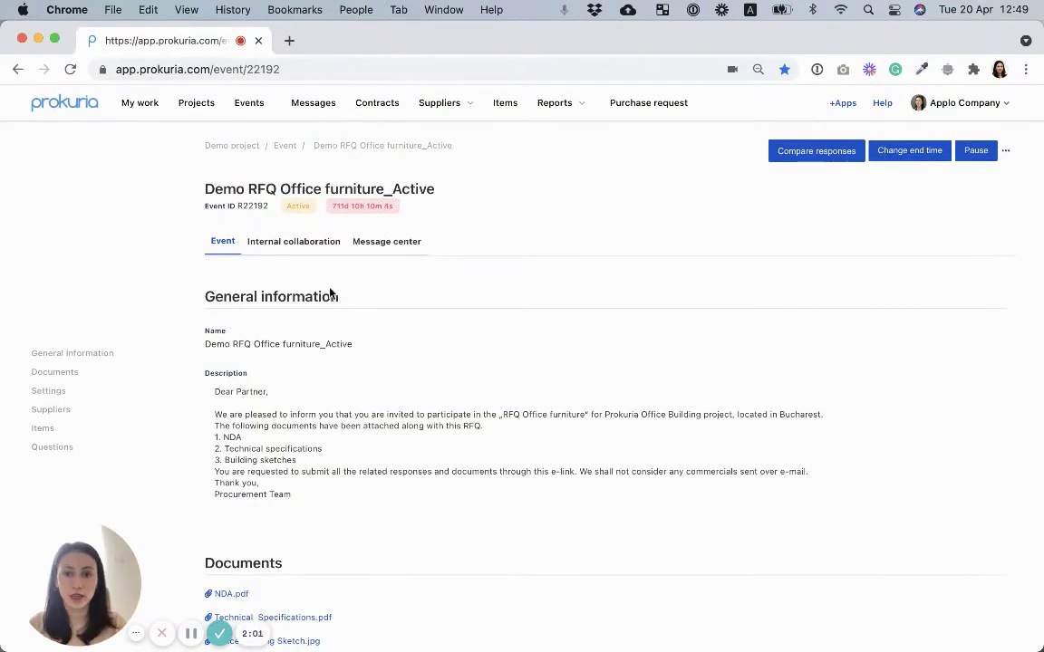
# View the team's internal comments, then the supplier messages in the Message center
pyautogui.click(293, 244)
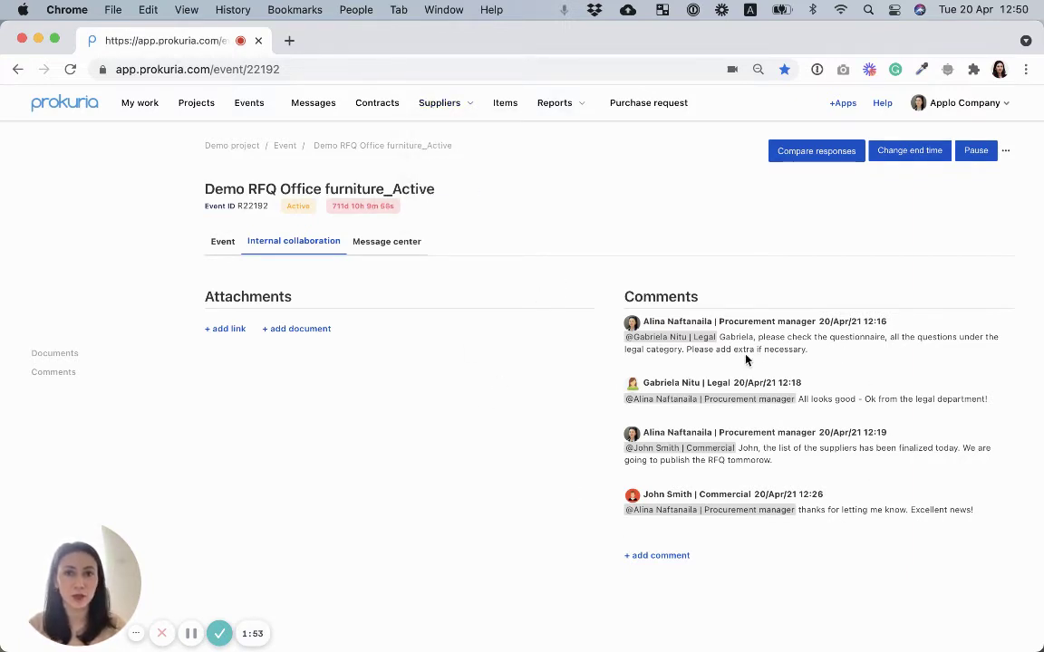
pyautogui.click(398, 242)
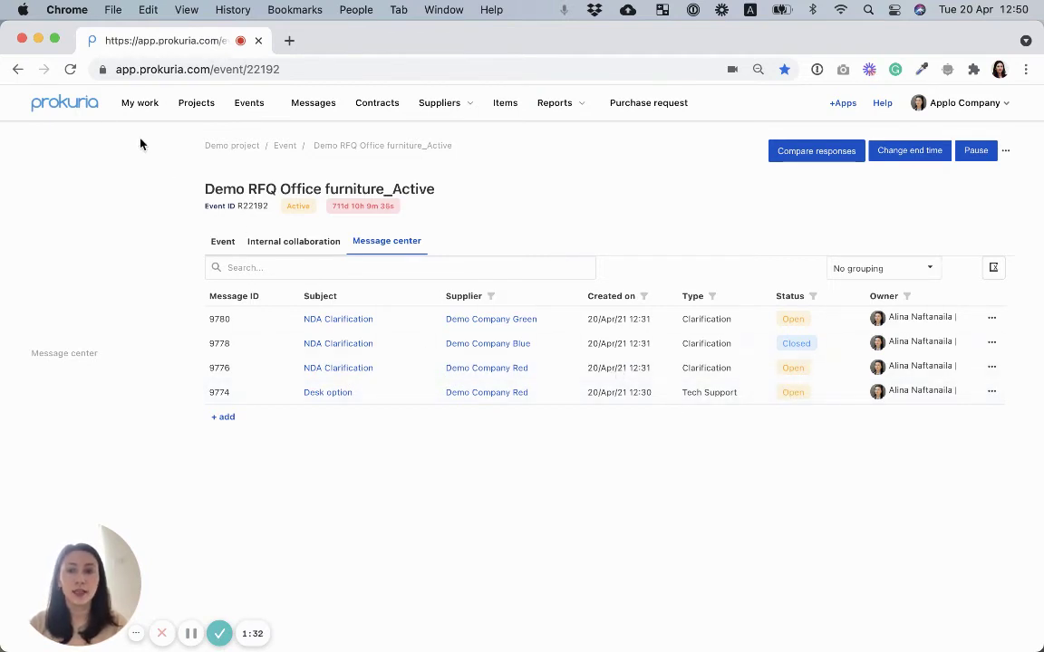
# Open ended event R22191 from the Demo project and compare suppliers' questionnaire answers
pyautogui.click(71, 102)
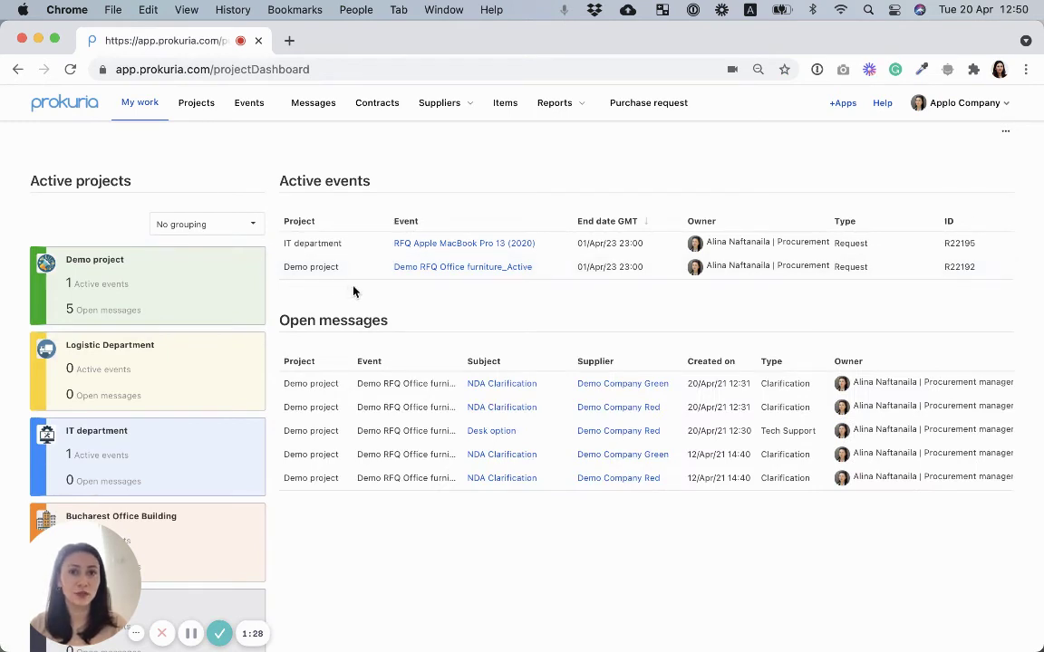
pyautogui.click(121, 292)
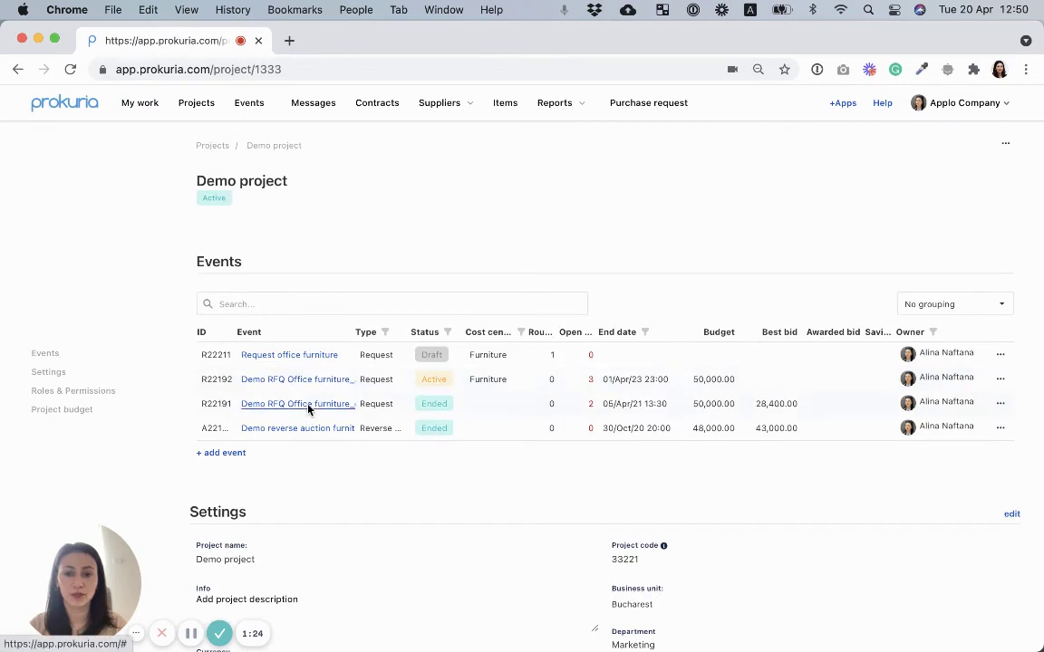
pyautogui.click(308, 407)
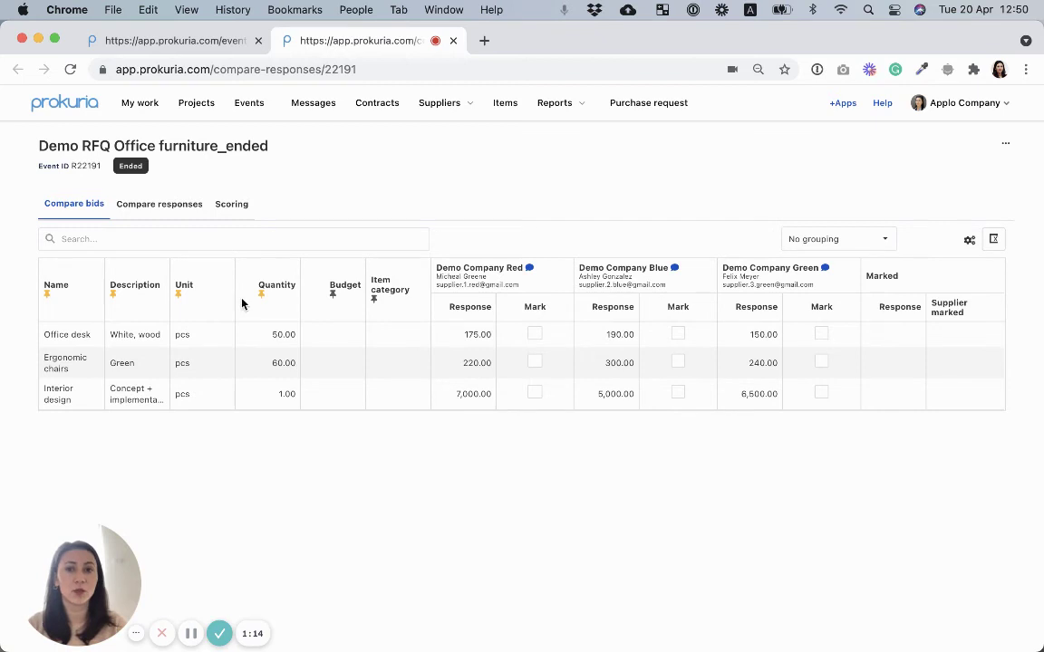
pyautogui.click(179, 206)
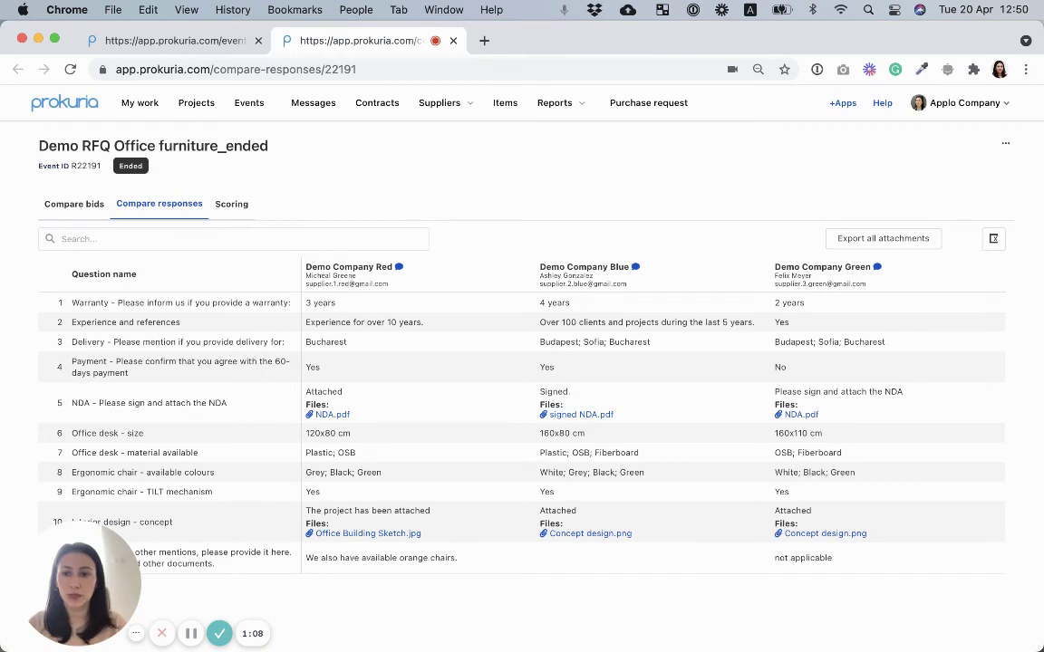
# On Compare bids, award Ergonomic chairs to Demo Company Blue and Interior design to Green
pyautogui.click(68, 208)
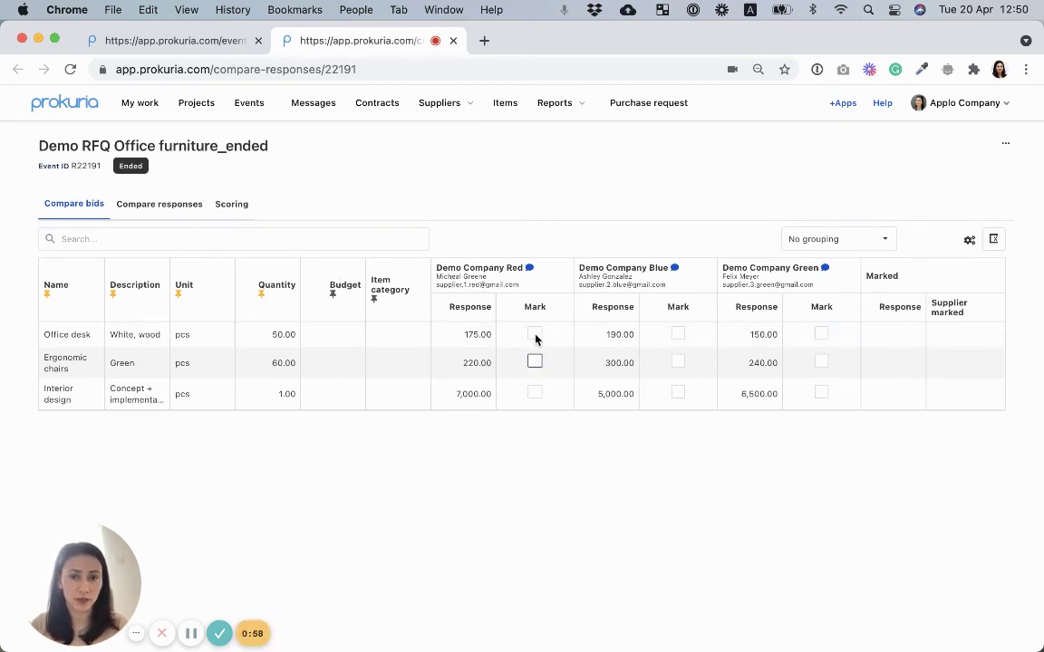
pyautogui.click(678, 366)
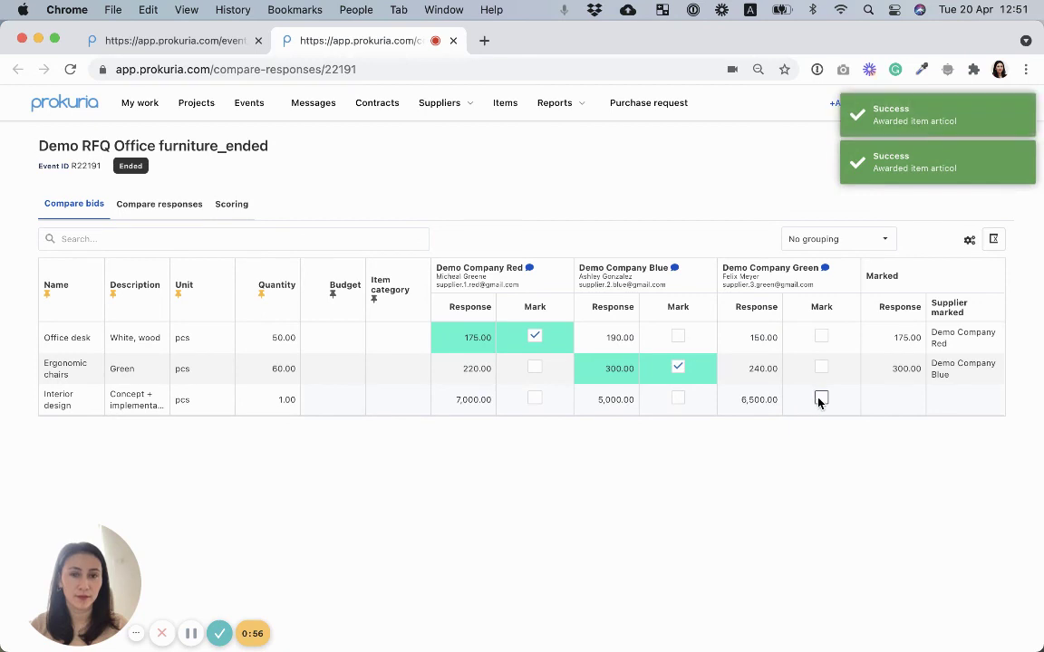
pyautogui.click(821, 400)
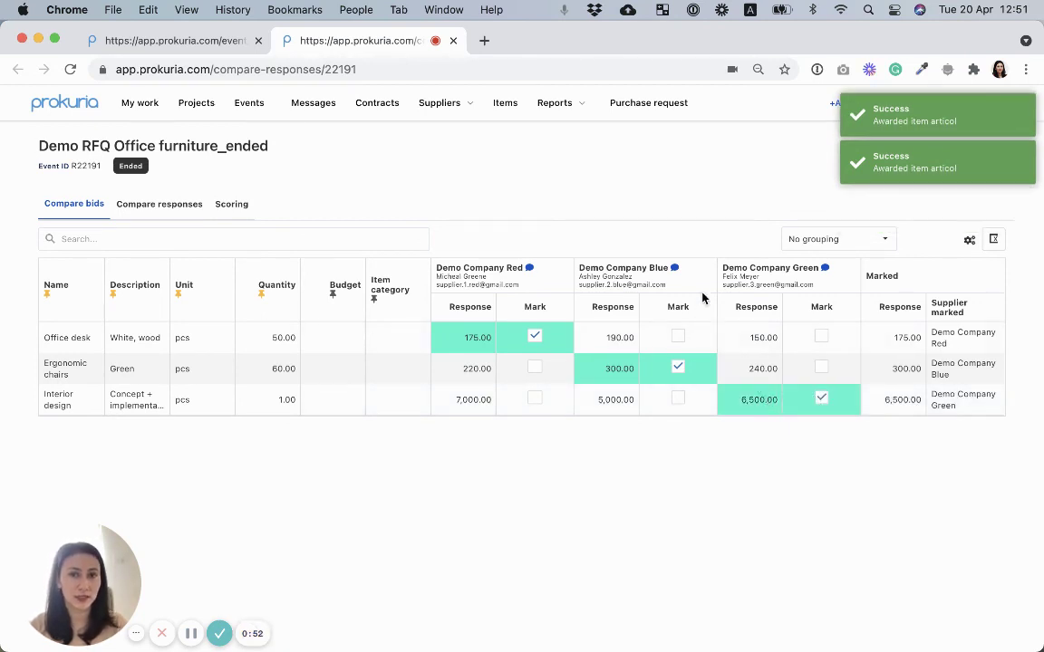
# Export the bid comparison to Excel and as a PDF, then return to the event page
pyautogui.click(992, 239)
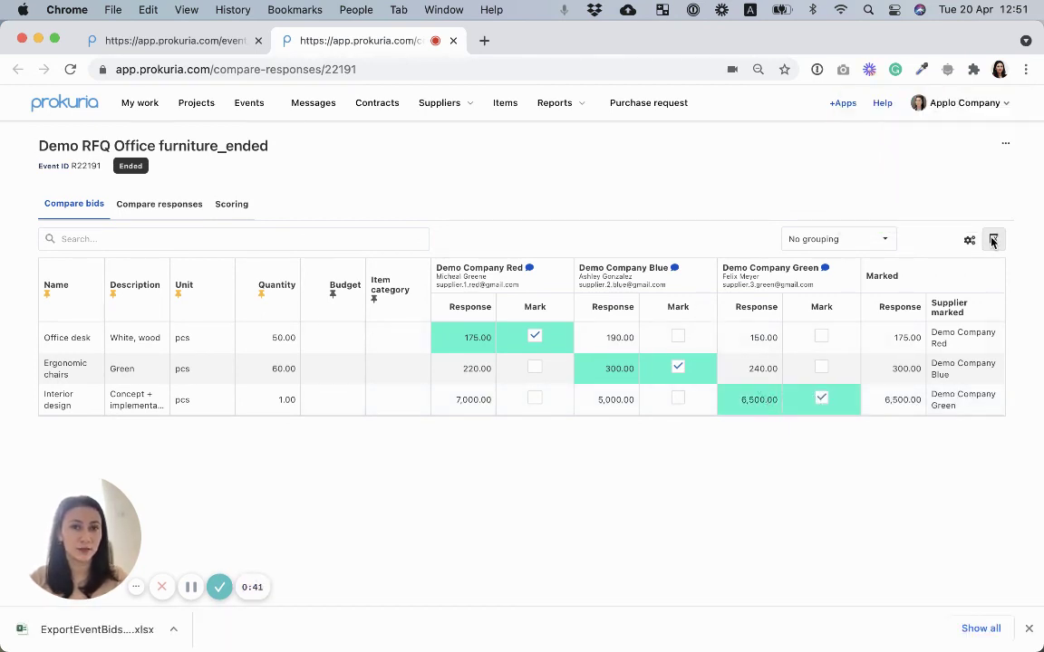
pyautogui.click(992, 239)
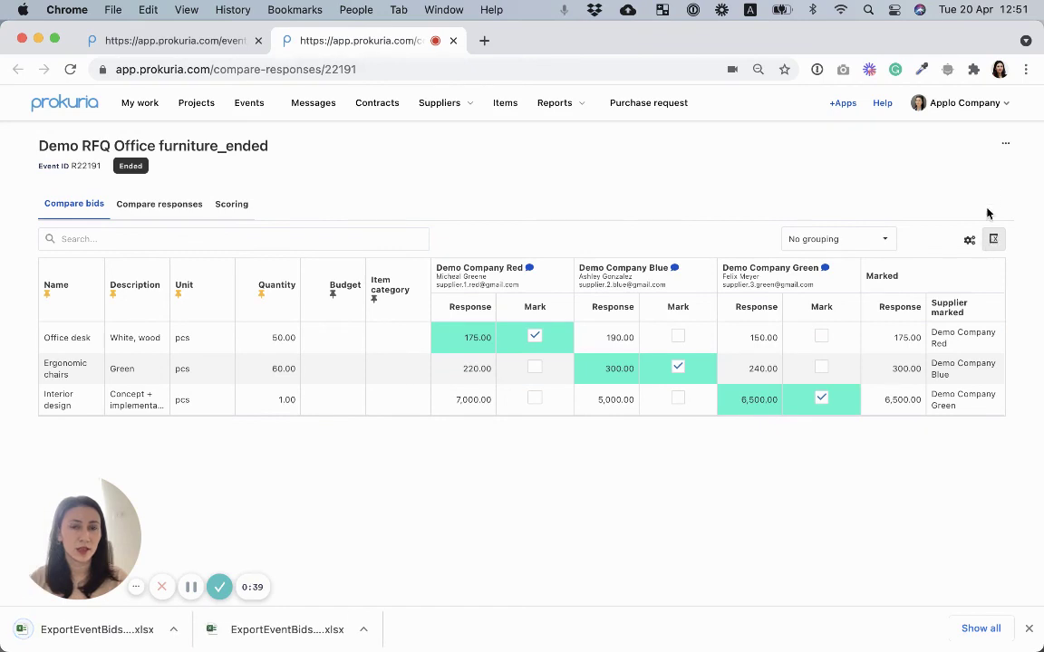
pyautogui.click(1005, 143)
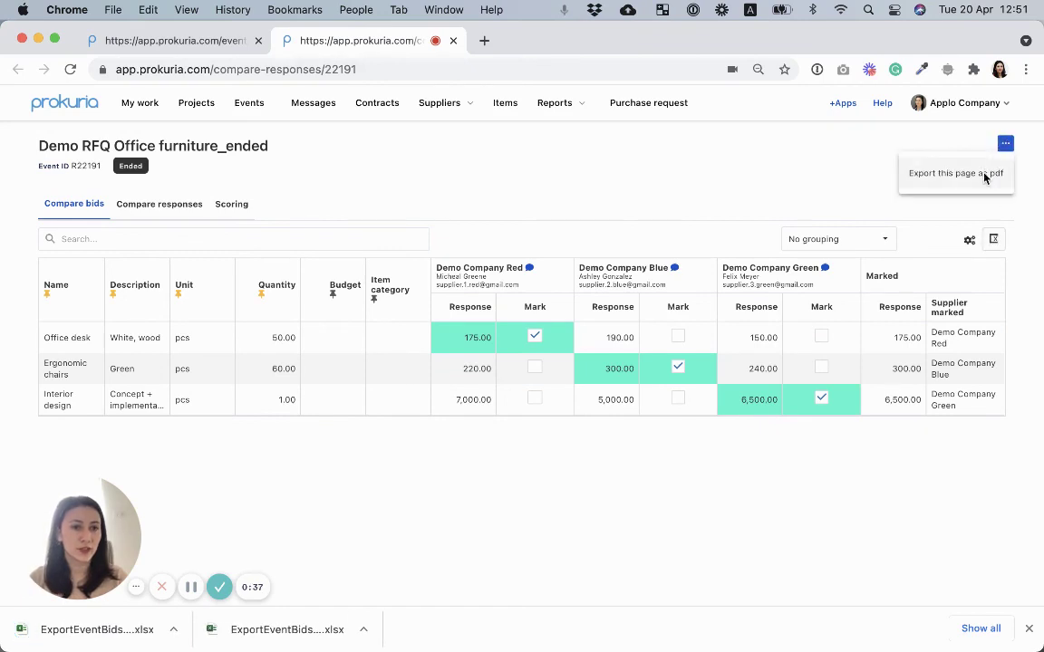
pyautogui.click(984, 178)
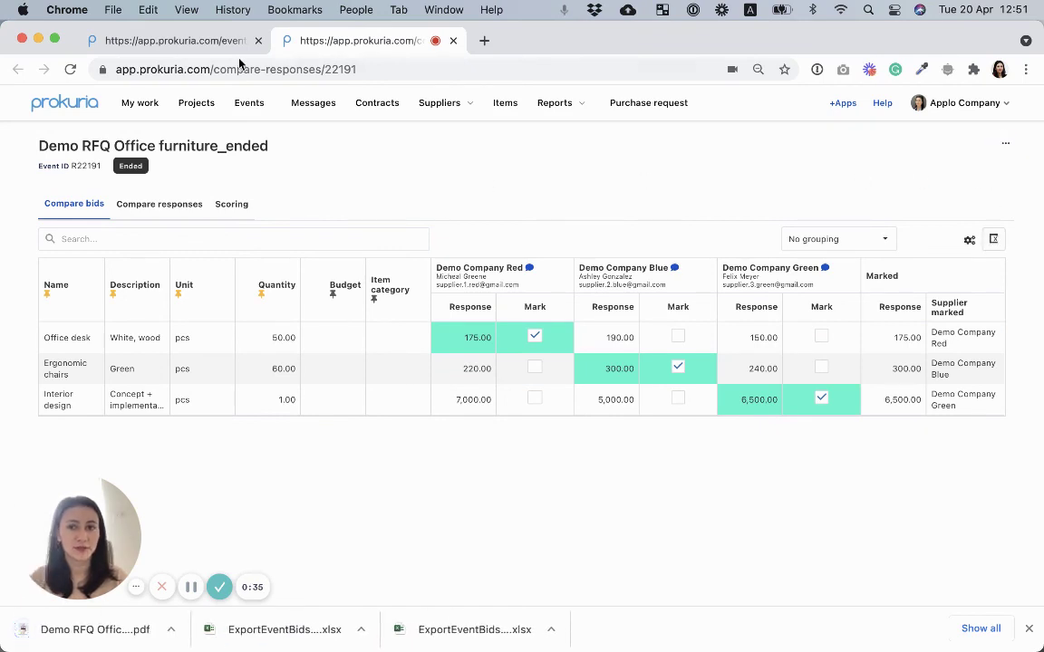
pyautogui.click(207, 40)
pyautogui.scroll(-2, 478, 411)
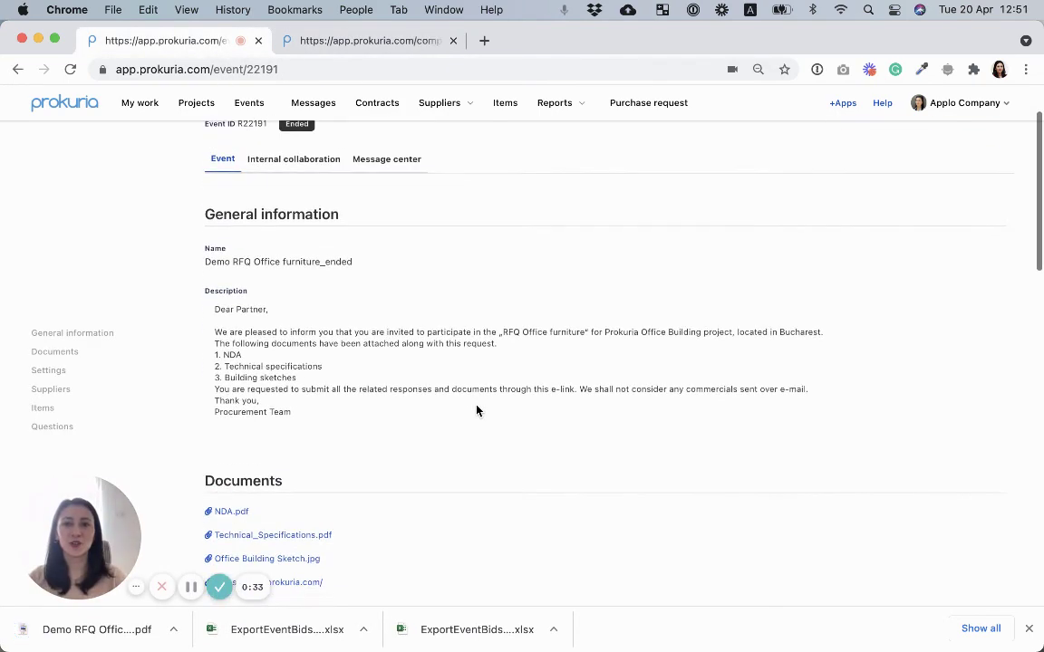